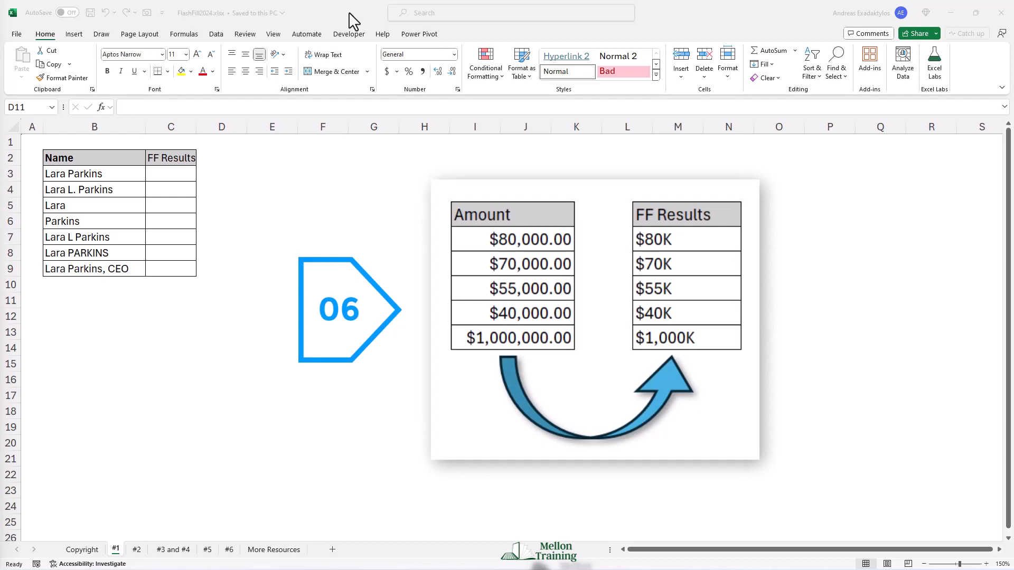
# Enter the last name from B3 in C3 and use Flash Fill to complete the FF Results column
pyautogui.click(353, 21)
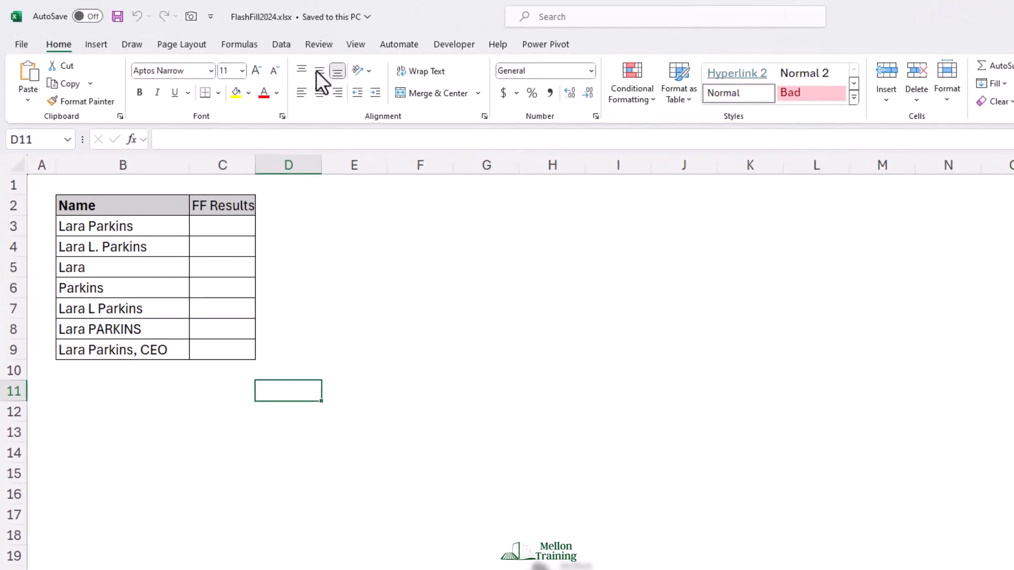
pyautogui.click(231, 230)
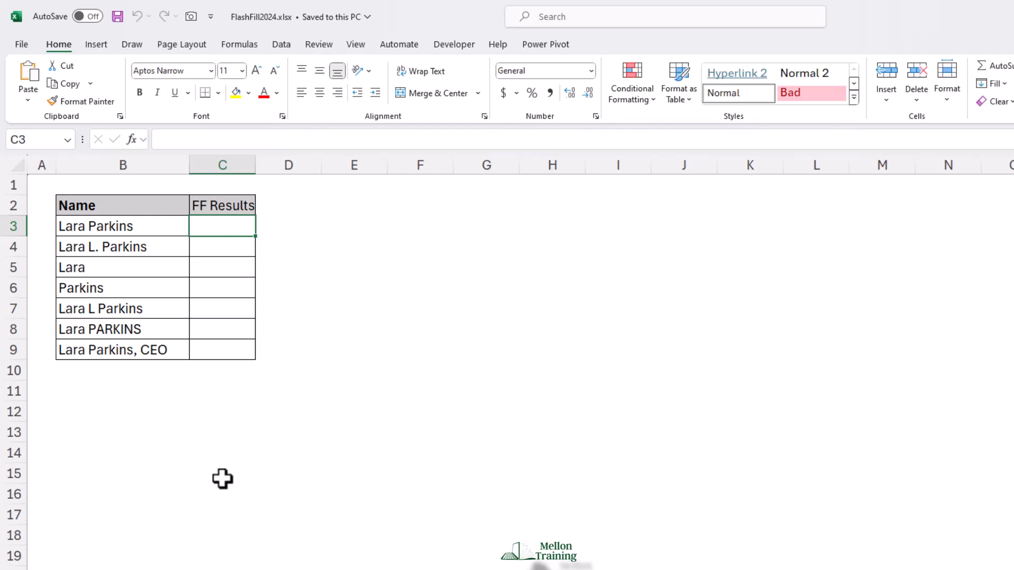
pyautogui.write('Par')
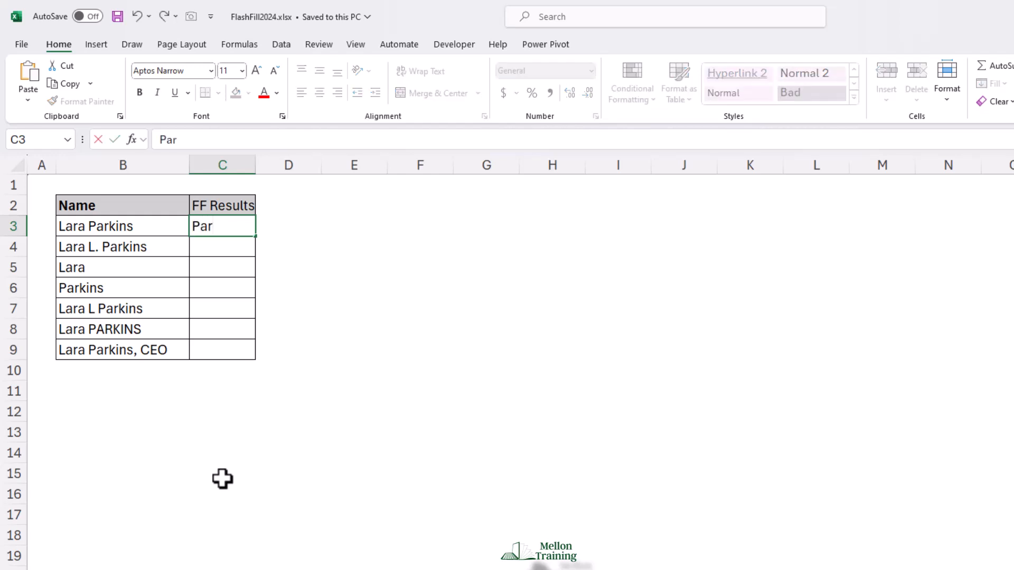
pyautogui.write('kins')
pyautogui.press('Return')
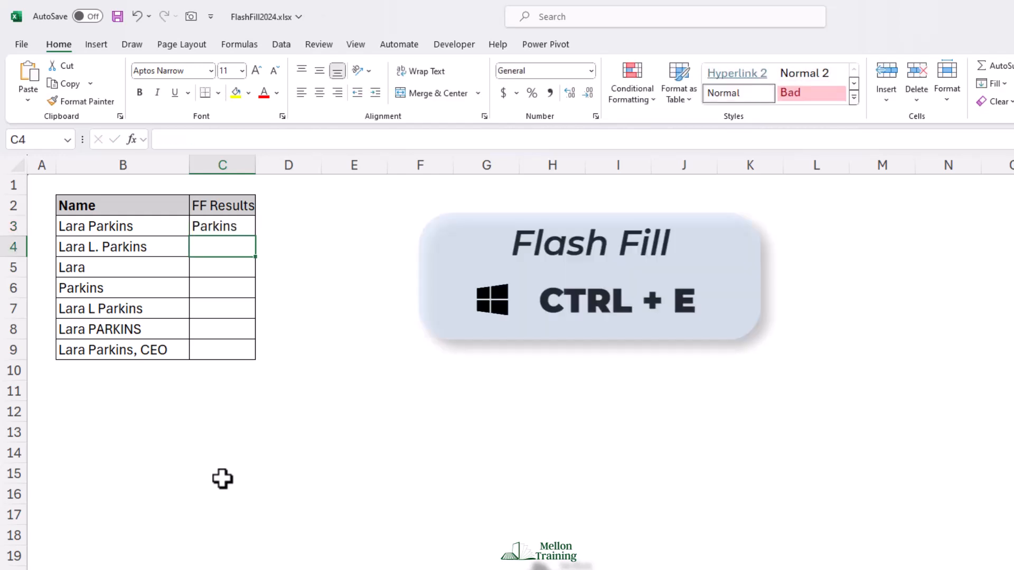
pyautogui.press('Up')
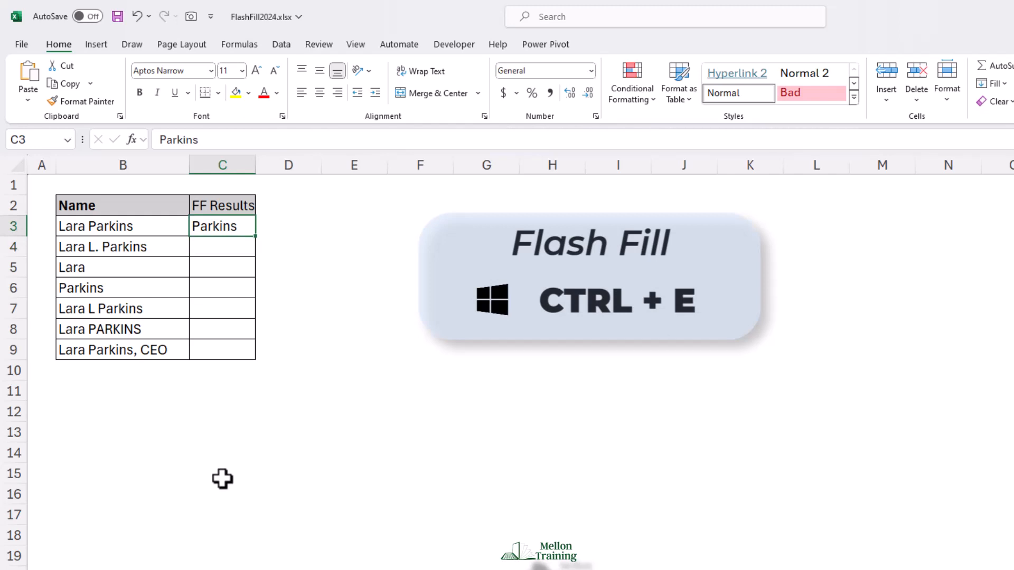
pyautogui.hotkey('ctrl', 'e')
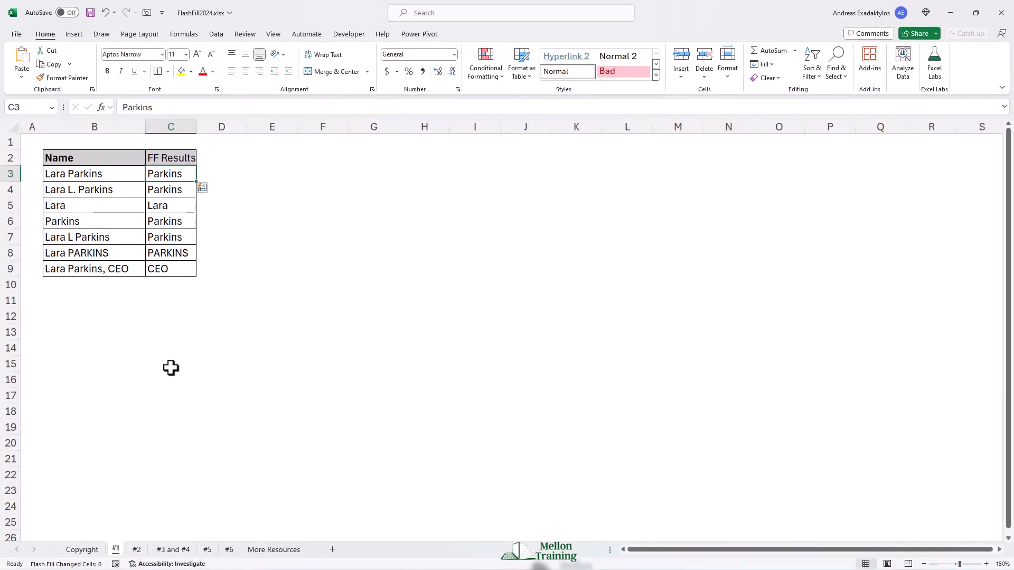
# On sheet #2, enter the first name from B3 in C3 and Flash Fill the rest of the FF Results column
pyautogui.click(137, 550)
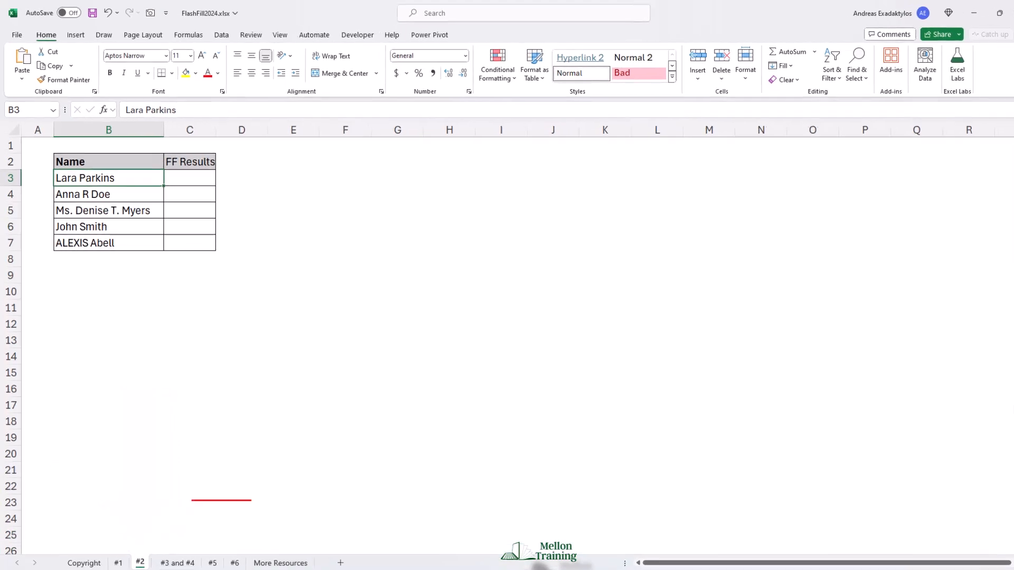
pyautogui.click(188, 181)
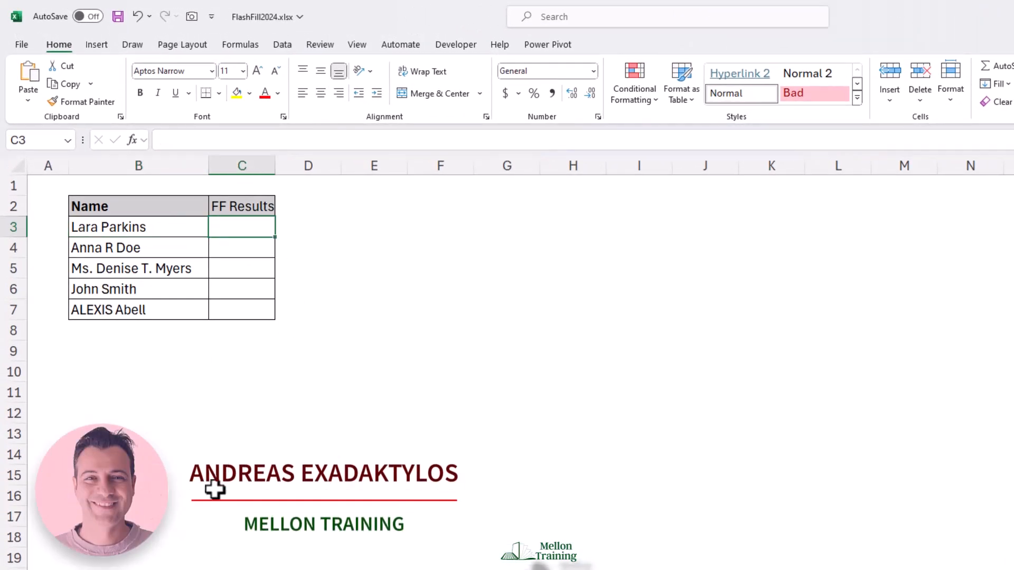
pyautogui.write('Lara')
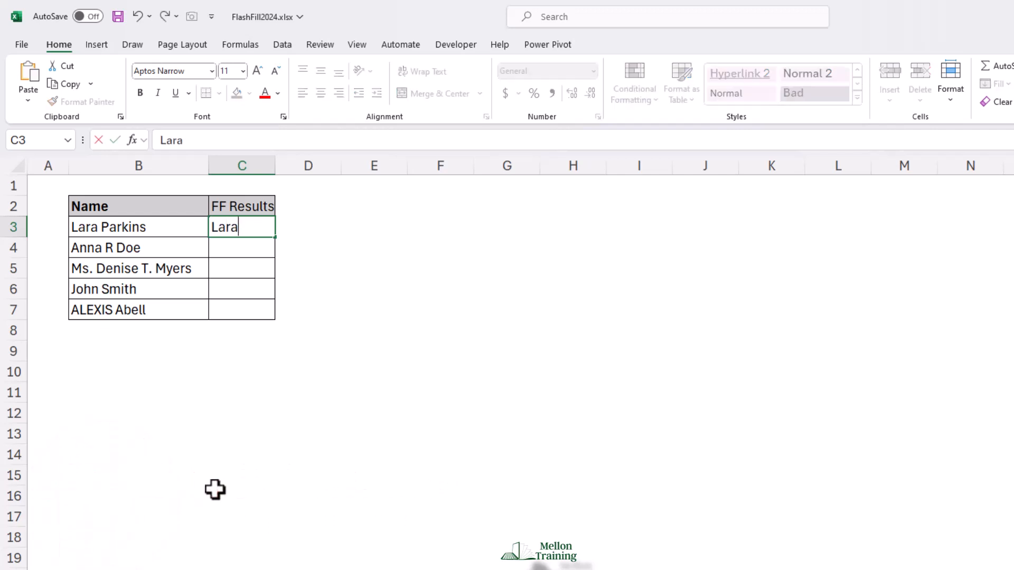
pyautogui.press('Tab')
pyautogui.press('Left')
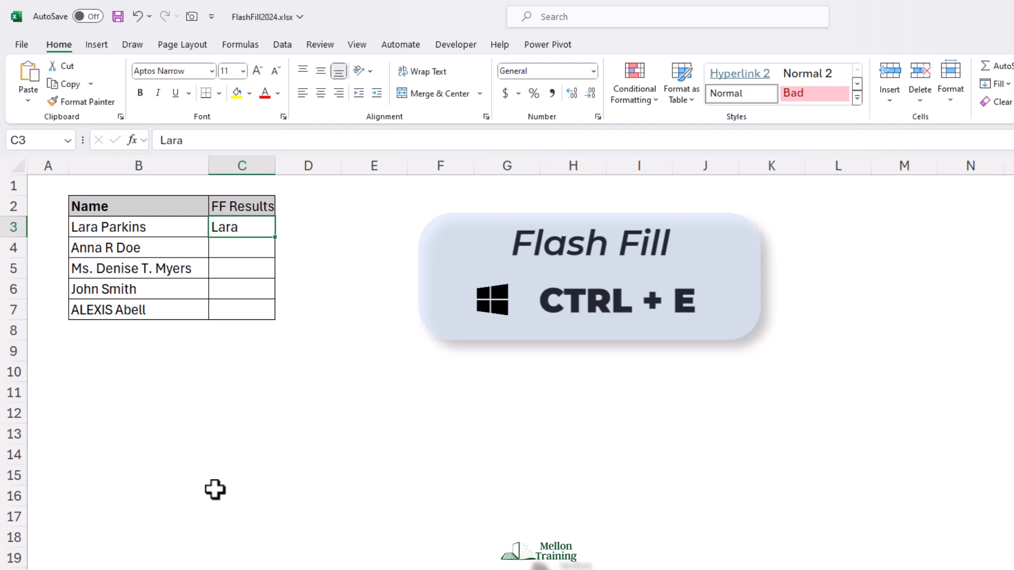
pyautogui.hotkey('ctrl', 'e')
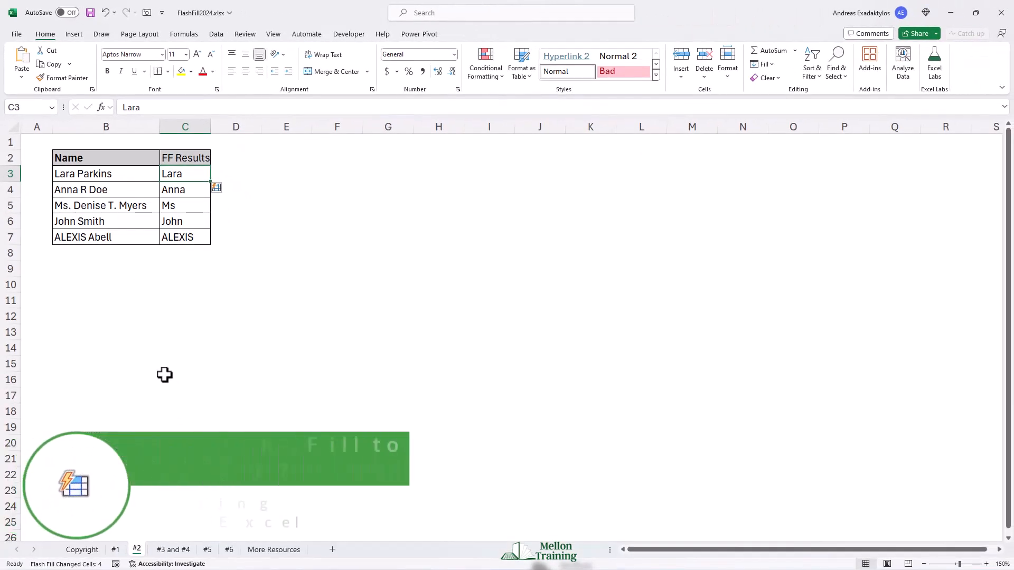
# On sheet #3 and #4, enter row 3's last name, a comma and first name in D3, and Flash Fill the column
pyautogui.click(173, 550)
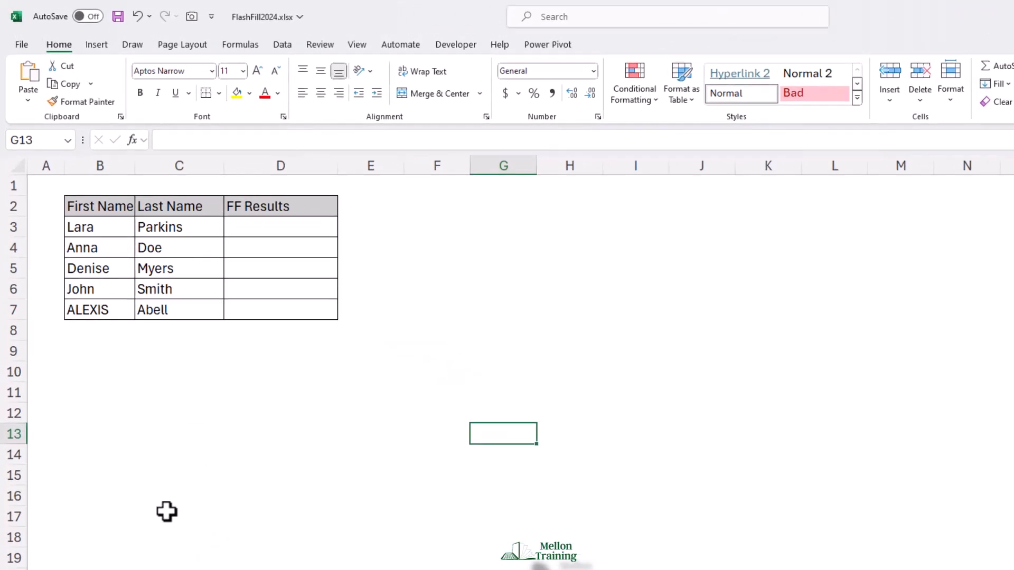
pyautogui.click(310, 224)
pyautogui.write('Parkin')
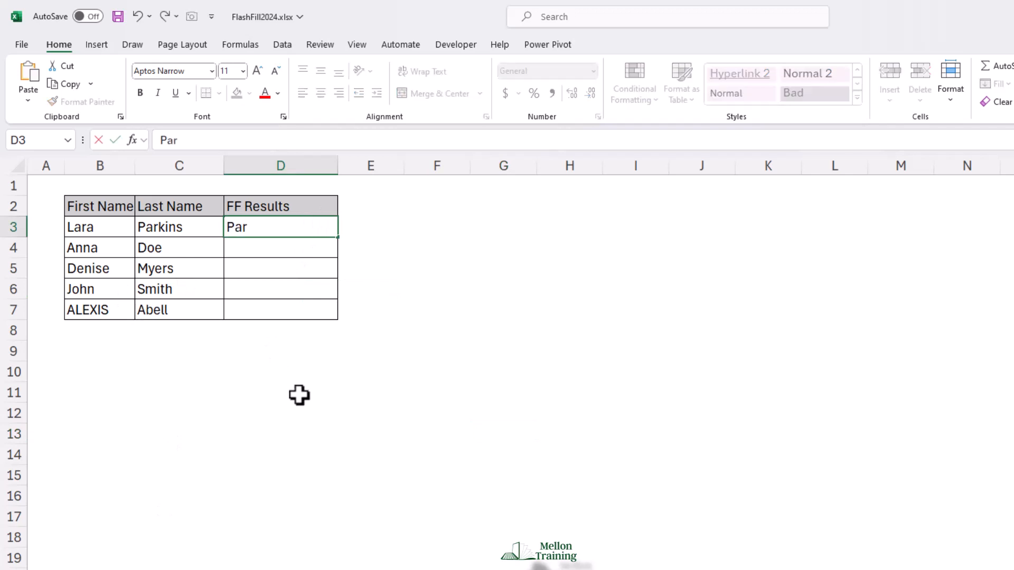
pyautogui.write(', Lara')
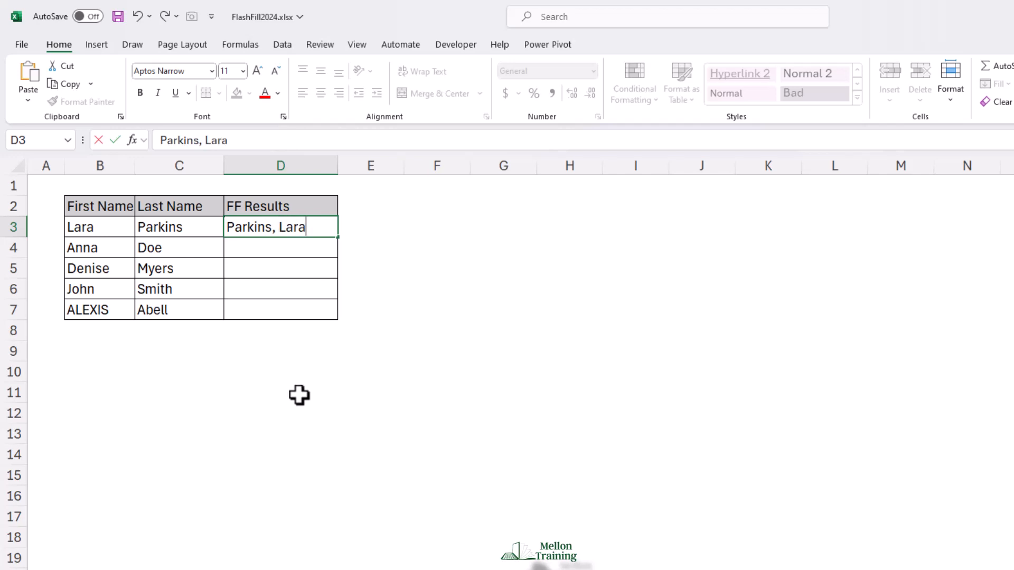
pyautogui.press('Return')
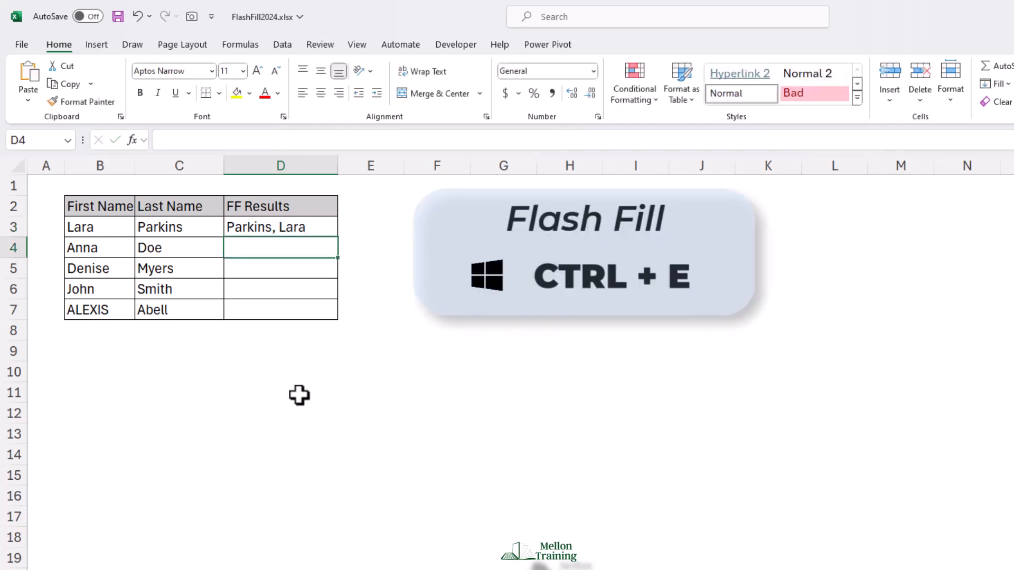
pyautogui.press('Up')
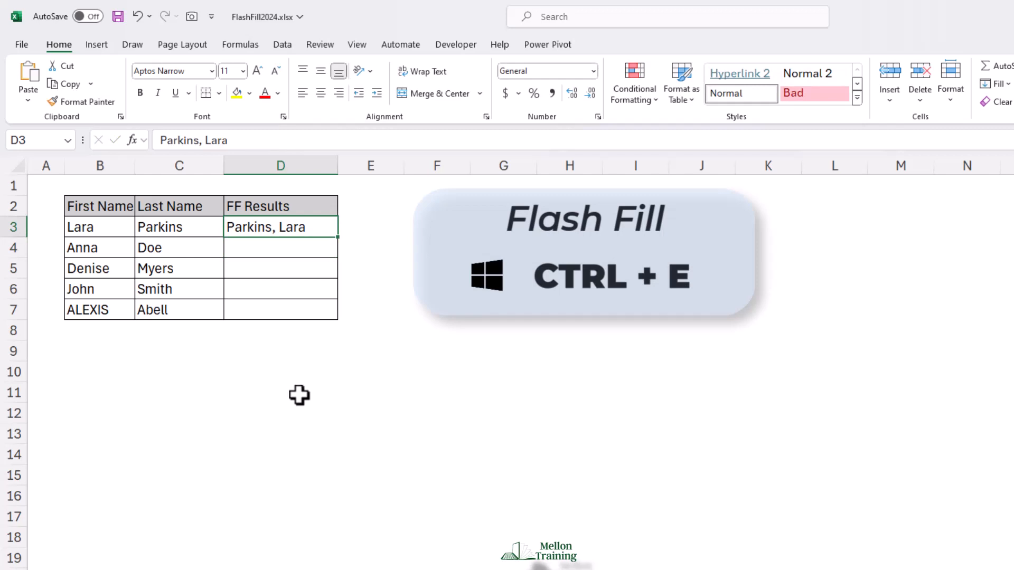
pyautogui.hotkey('ctrl', 'e')
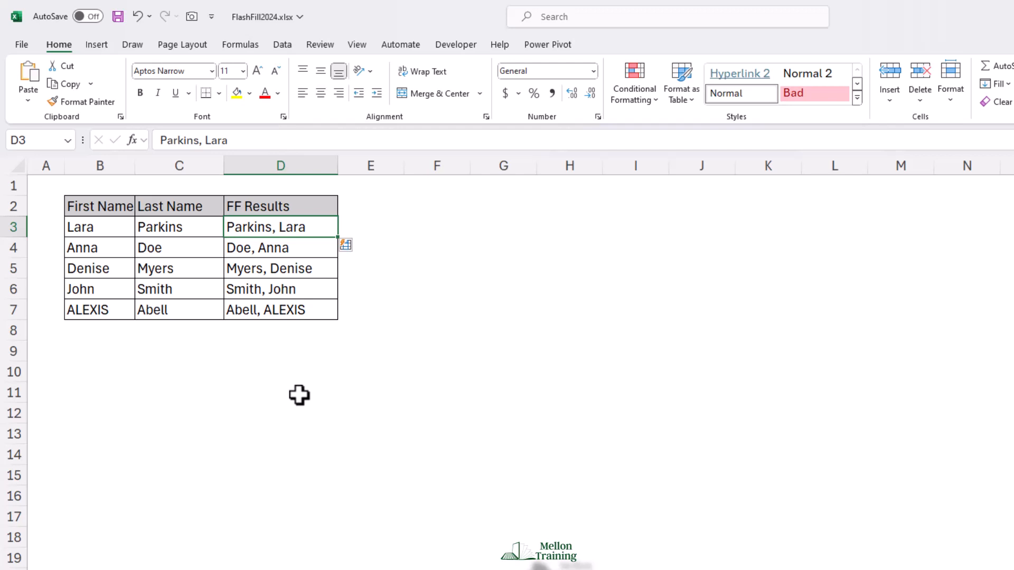
# Enter row 7's first name in proper case in E7 and Flash Fill the first names in column E
pyautogui.click(362, 312)
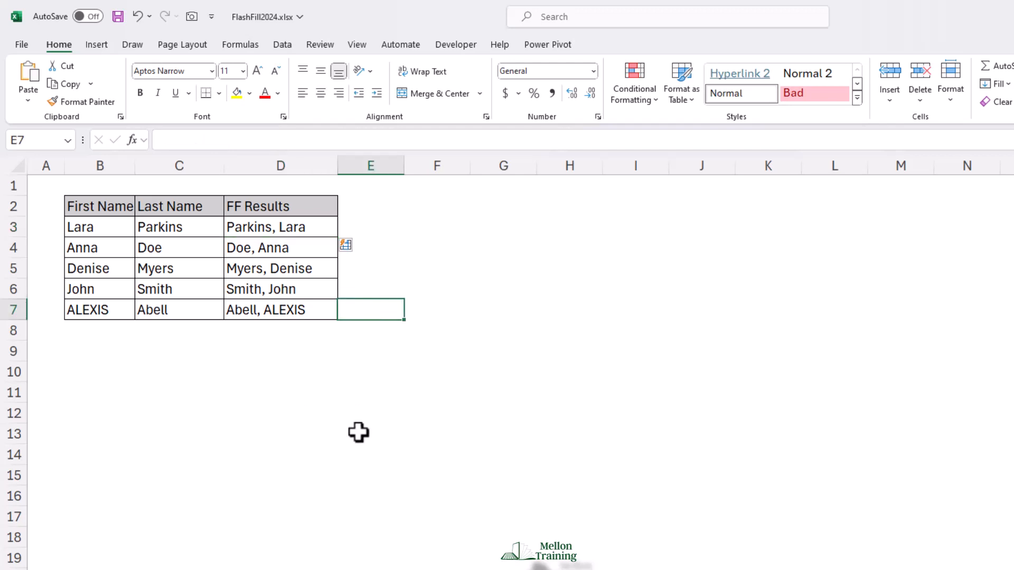
pyautogui.write('Alexis')
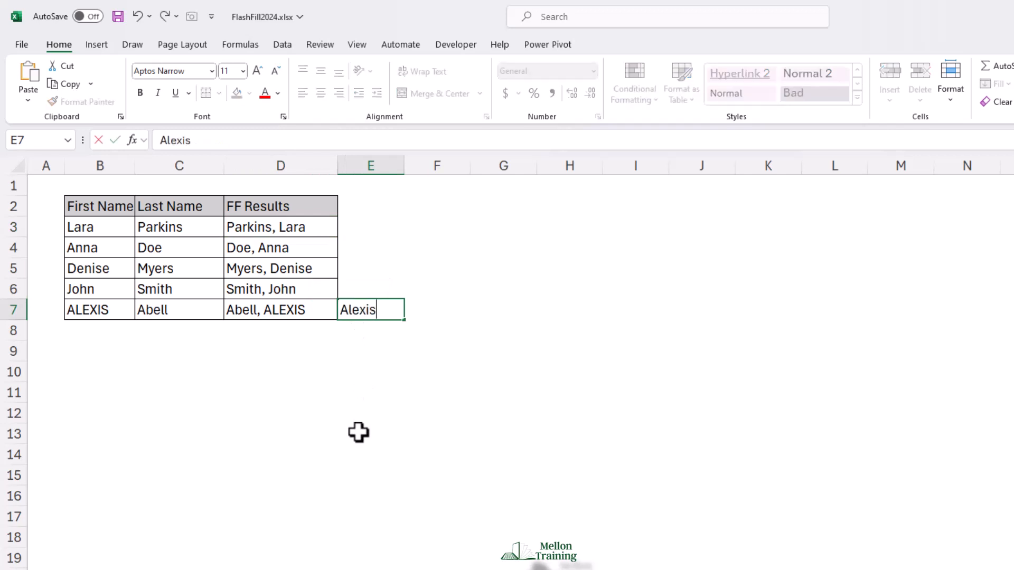
pyautogui.press('Up')
pyautogui.press('Down')
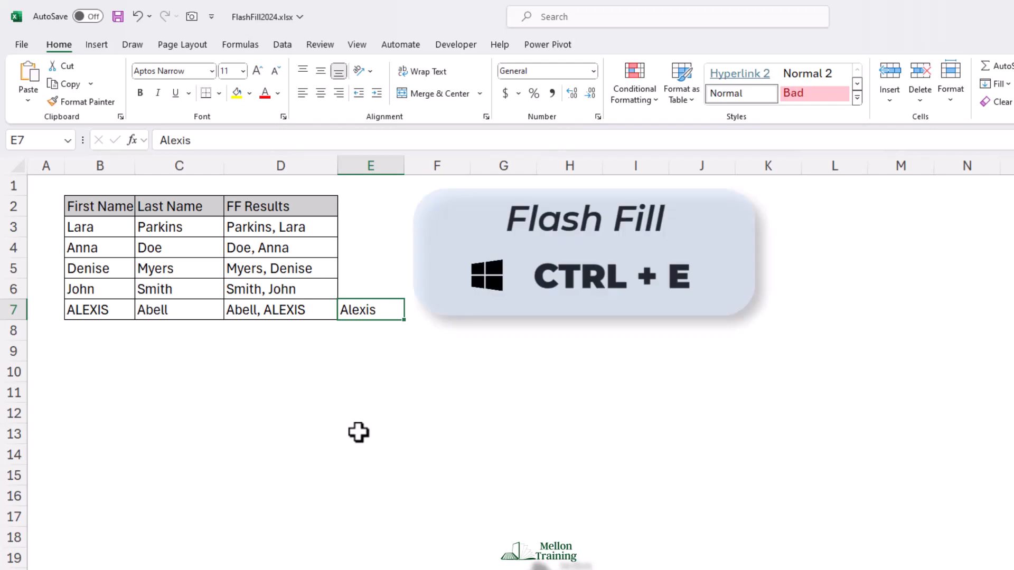
pyautogui.hotkey('ctrl', 'e')
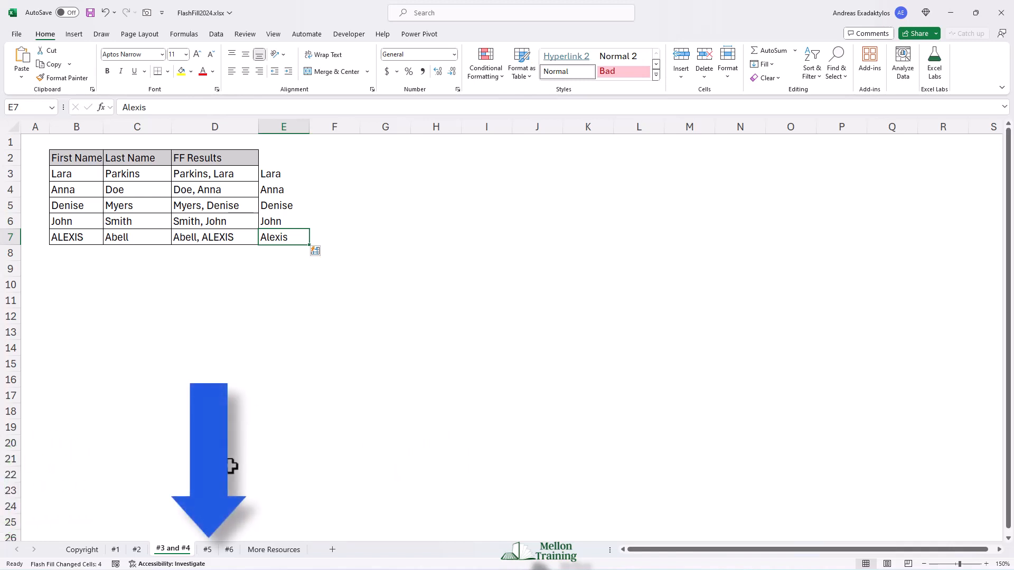
# On sheet #5, enter 72 in C3 as the digits-only example and try to Flash Fill the FF Results column
pyautogui.click(210, 550)
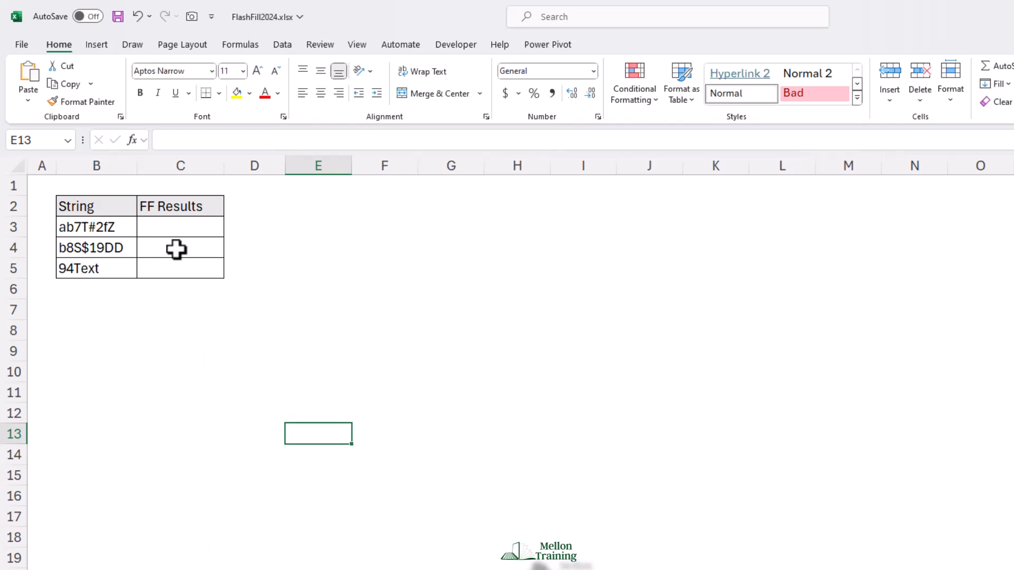
pyautogui.click(174, 228)
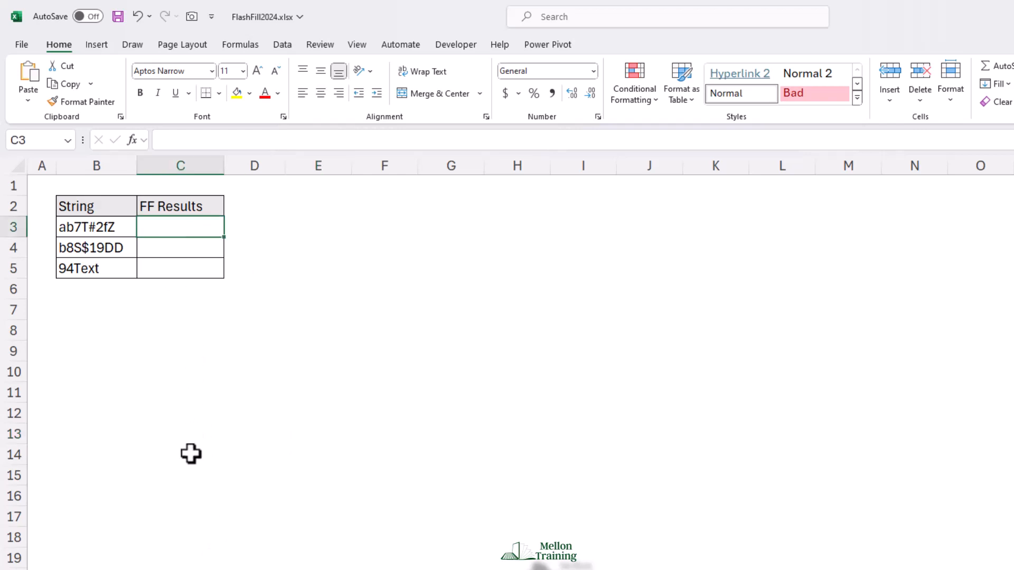
pyautogui.write('72')
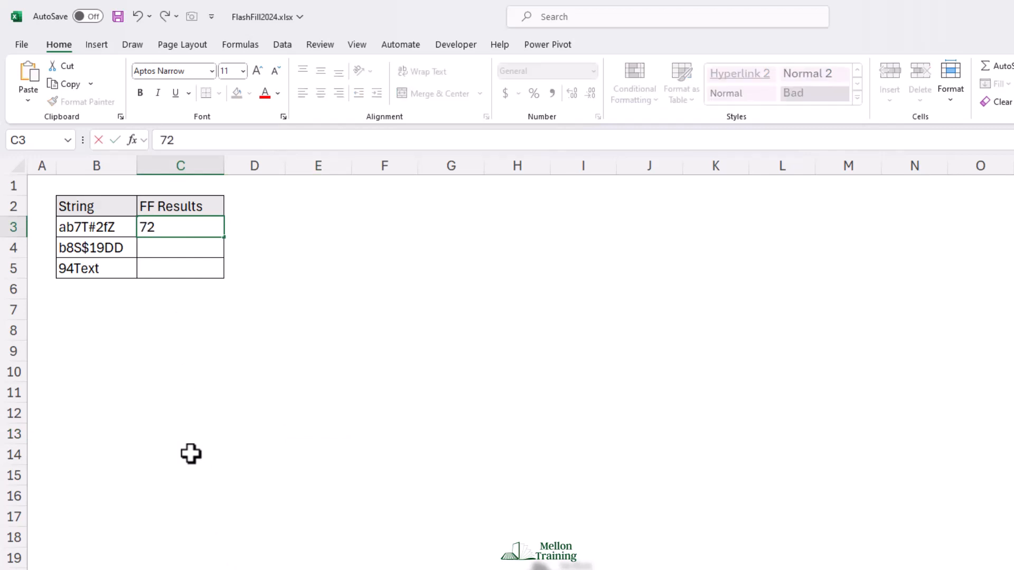
pyautogui.hotkey('ctrl', 'Return')
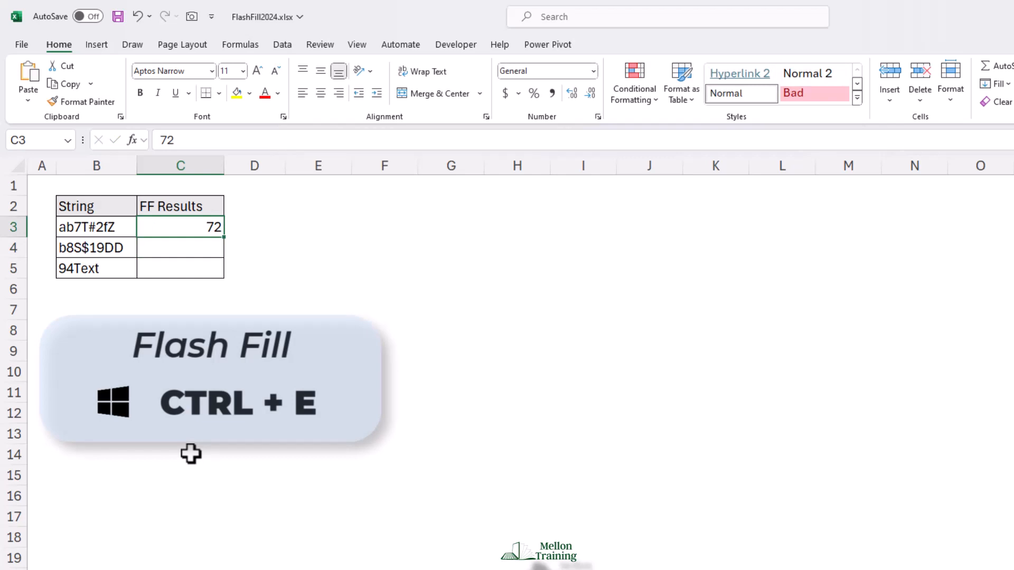
pyautogui.hotkey('ctrl', 'e')
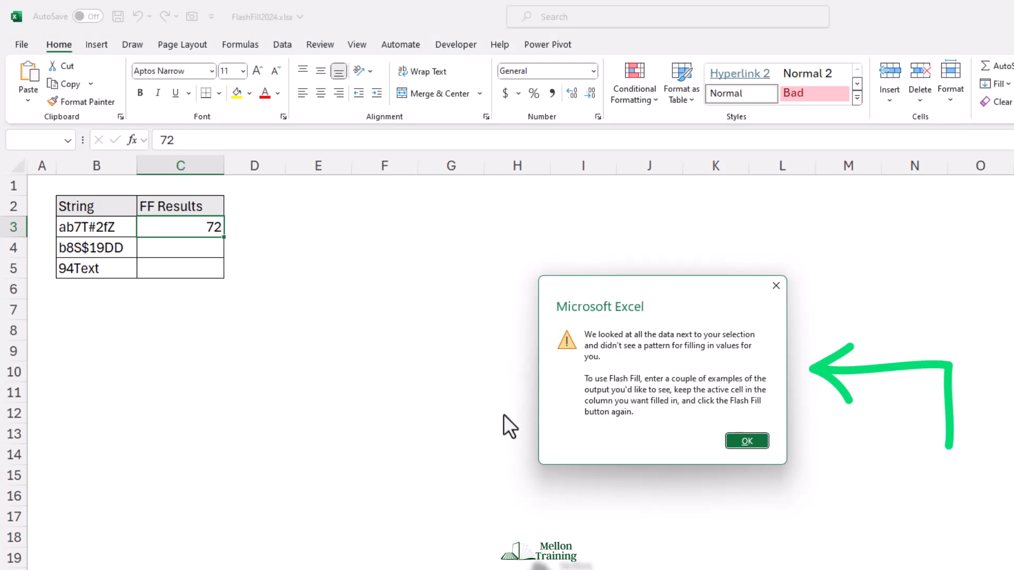
pyautogui.click(749, 441)
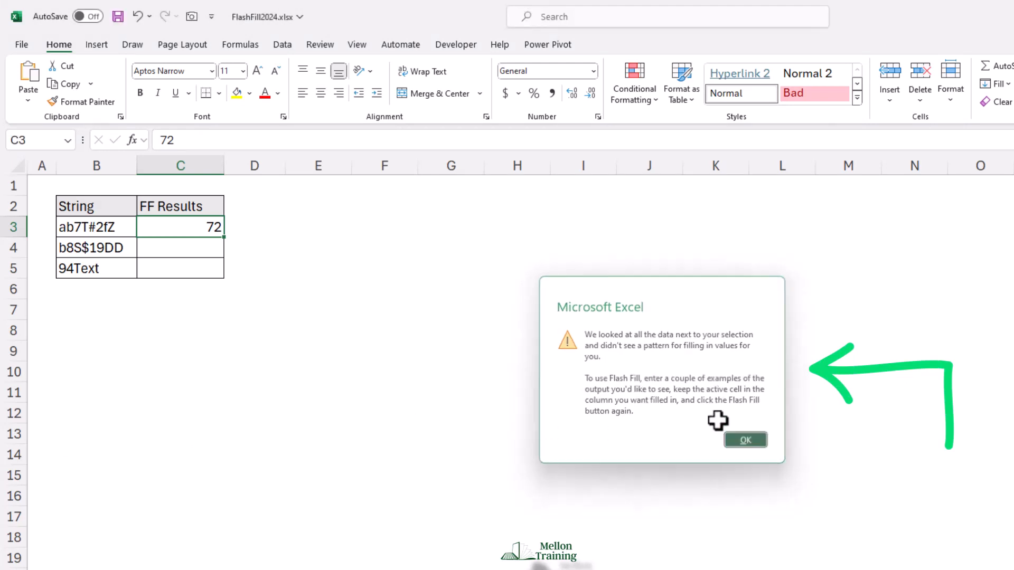
# Enter 819 in C4 as a second digits-only example and Flash Fill the FF Results column
pyautogui.click(186, 247)
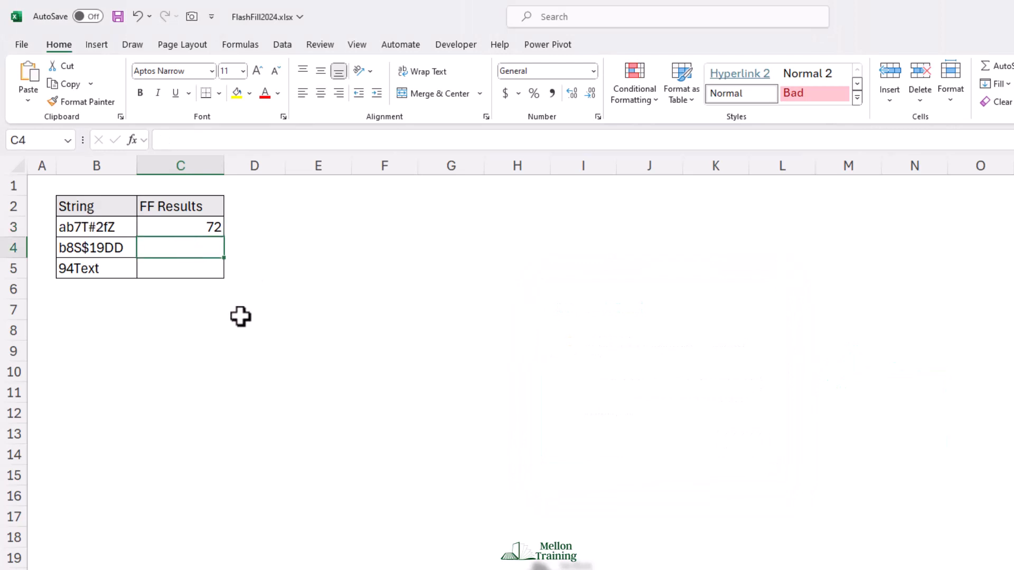
pyautogui.write('819')
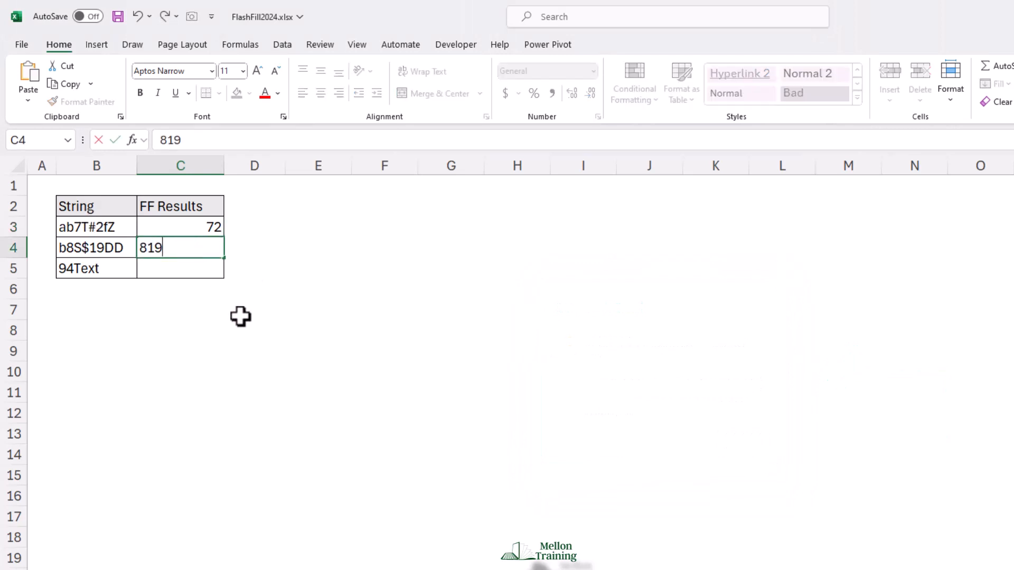
pyautogui.hotkey('ctrl', 'Return')
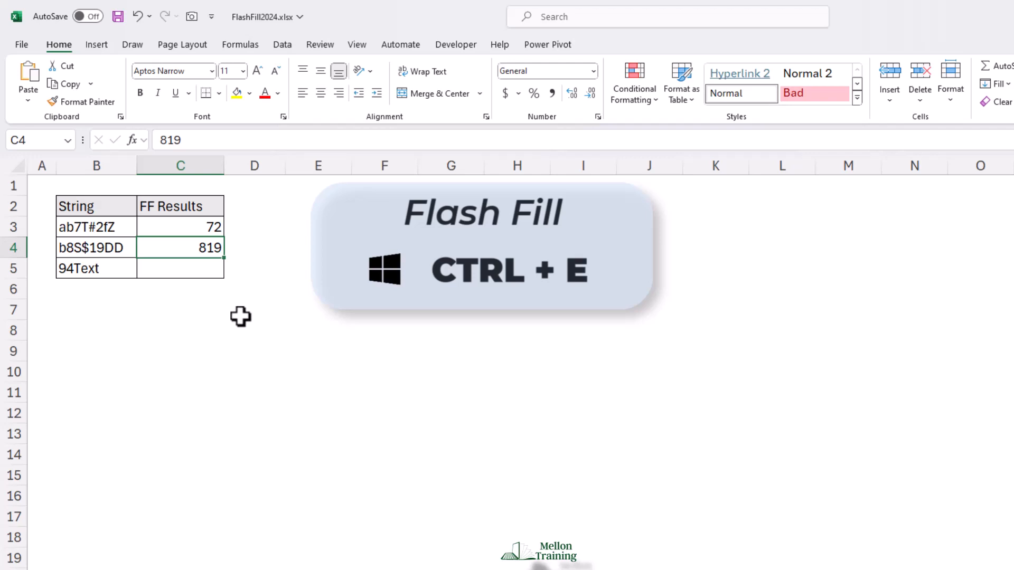
pyautogui.hotkey('ctrl', 'e')
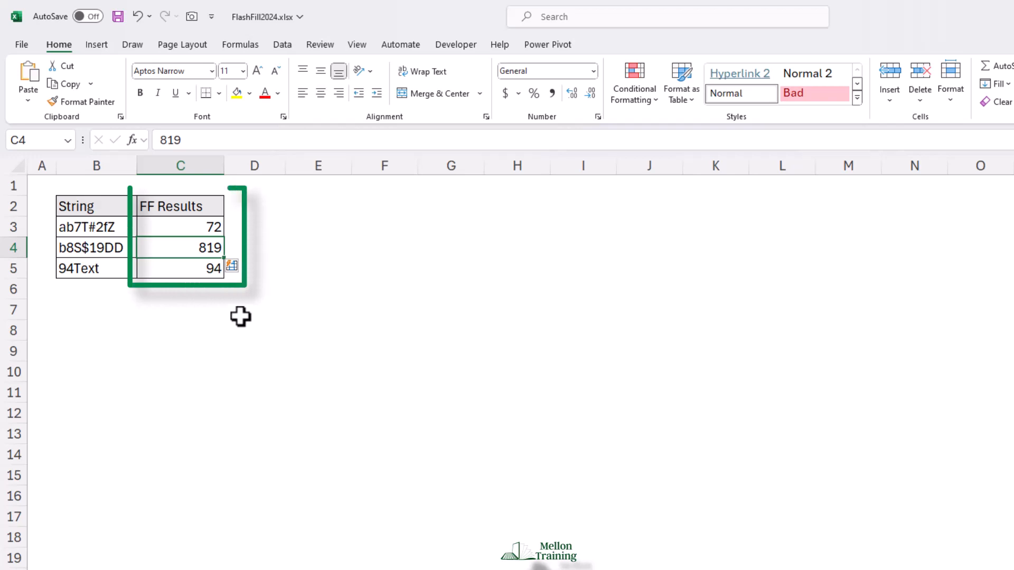
# Clear the digit results in C3:C5, enter abtfz in C3 as the letters-only example, and Flash Fill the FF Results column
pyautogui.moveTo(201, 228); pyautogui.dragTo(199, 269)
pyautogui.press('Delete')
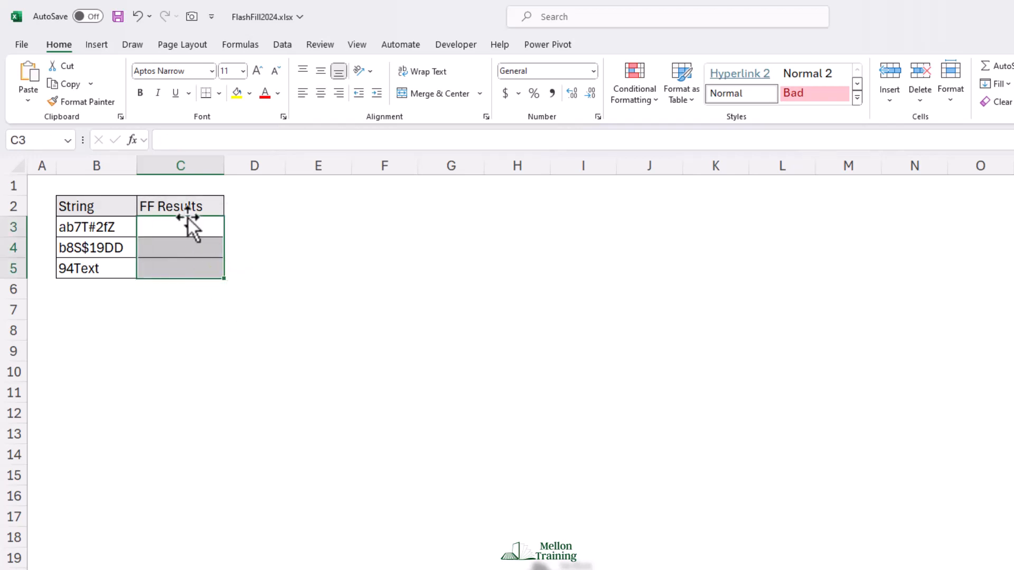
pyautogui.click(191, 227)
pyautogui.write('ab')
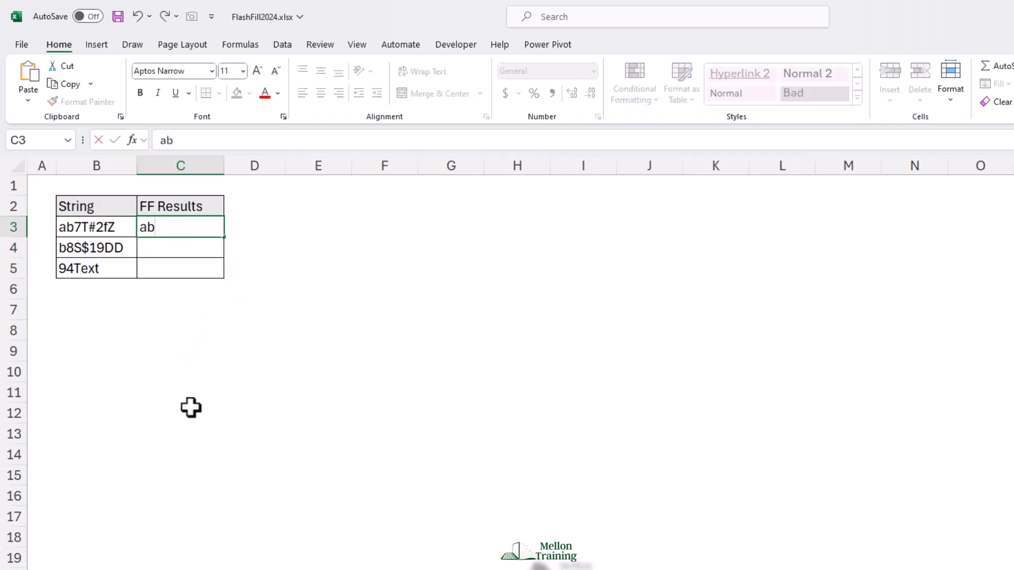
pyautogui.write('tfz')
pyautogui.press('Tab')
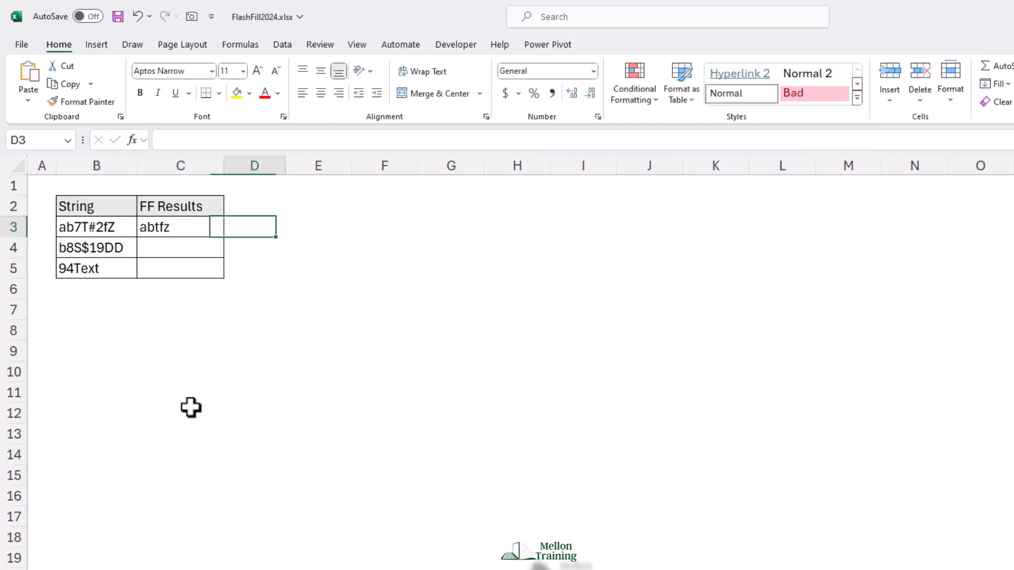
pyautogui.press('Left')
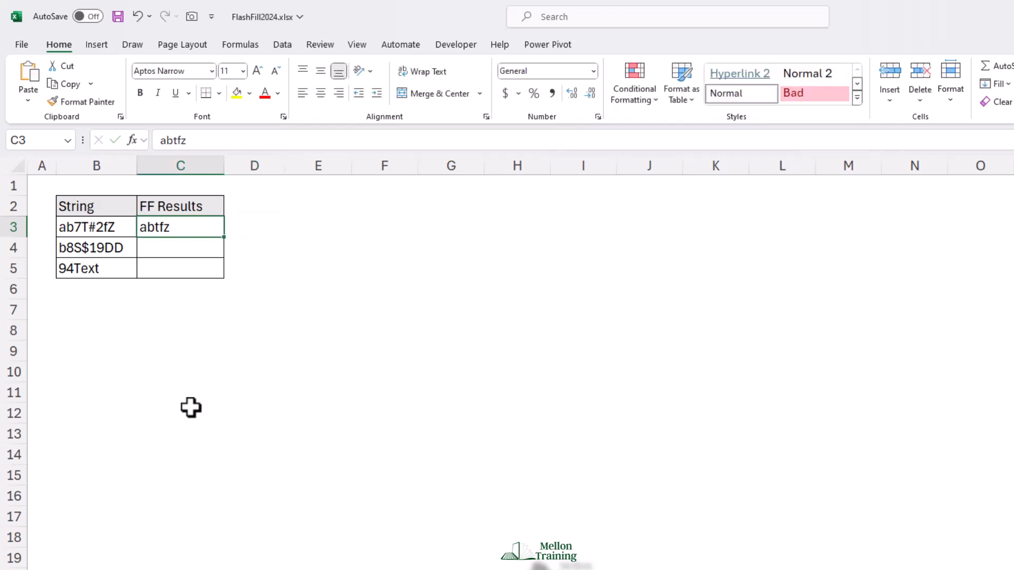
pyautogui.hotkey('ctrl', 'e')
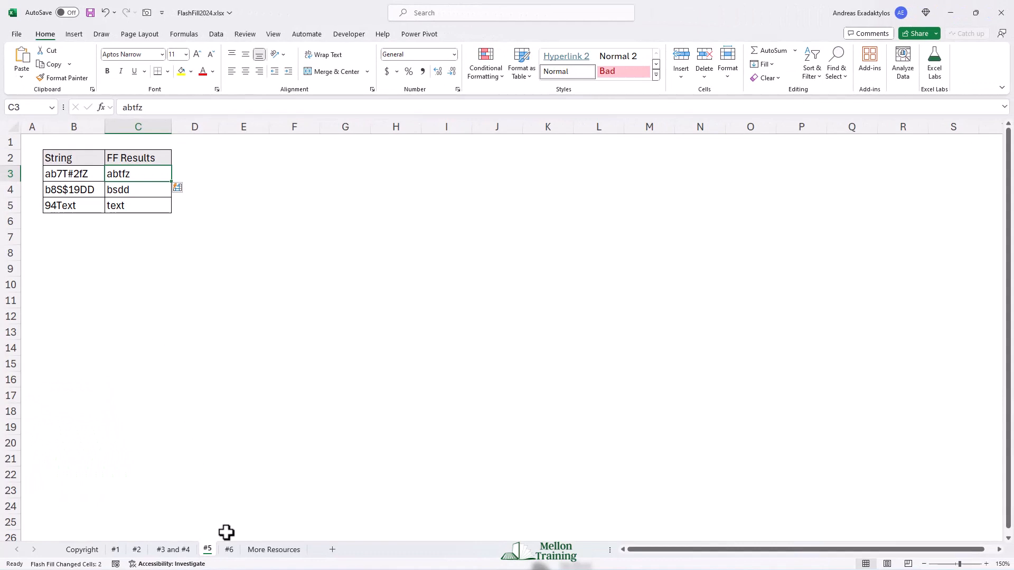
# On sheet #6, enter $80K in C3 as the abbreviated amount example and Flash Fill the FF Results column
pyautogui.click(230, 550)
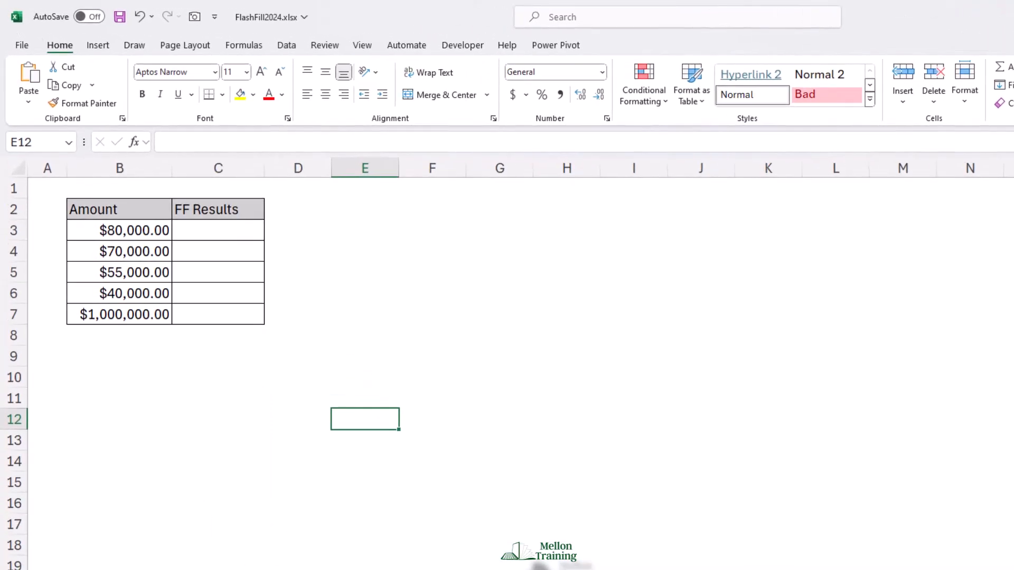
pyautogui.click(225, 232)
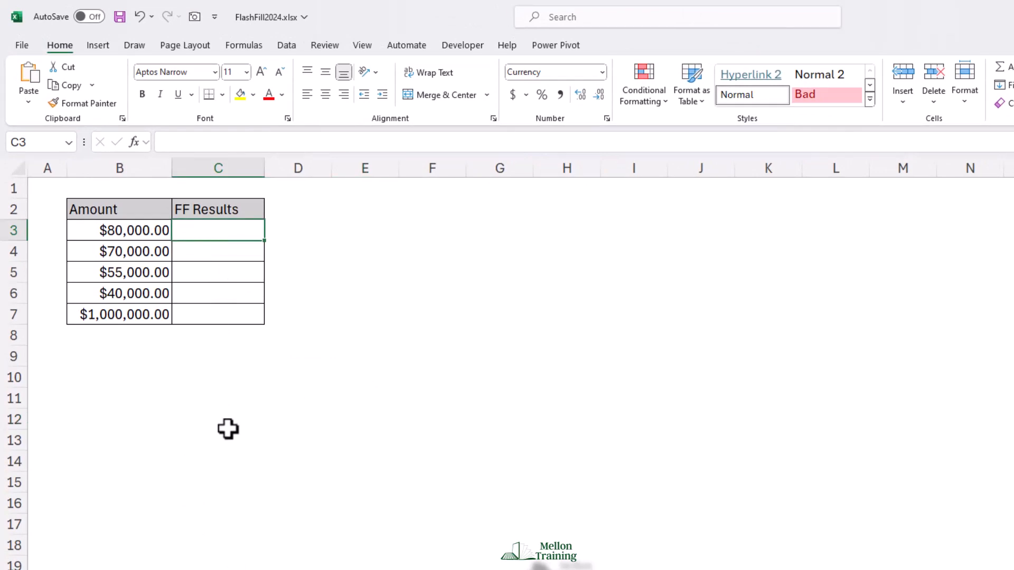
pyautogui.write('$80K')
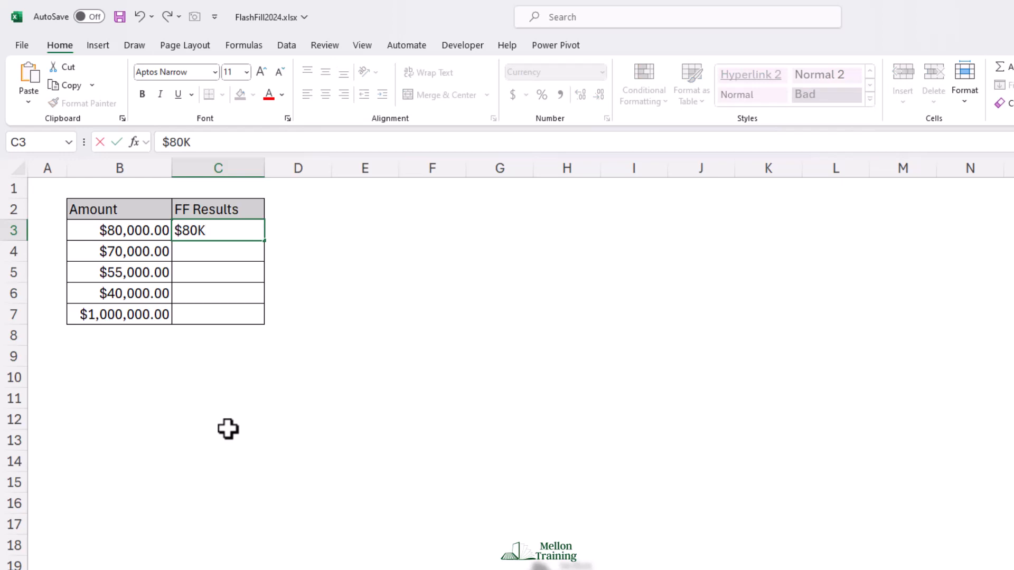
pyautogui.hotkey('ctrl', 'Return')
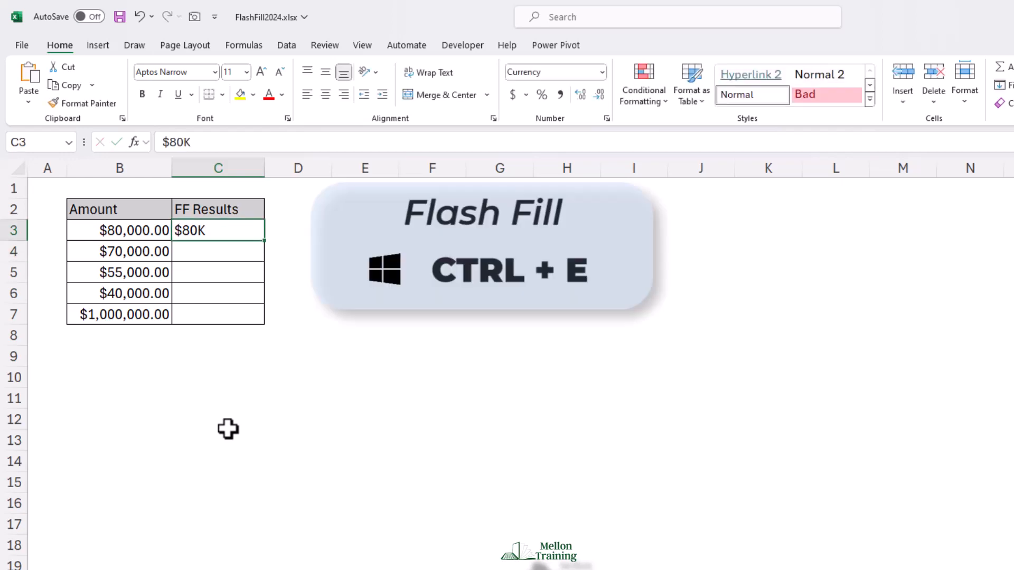
pyautogui.hotkey('ctrl', 'e')
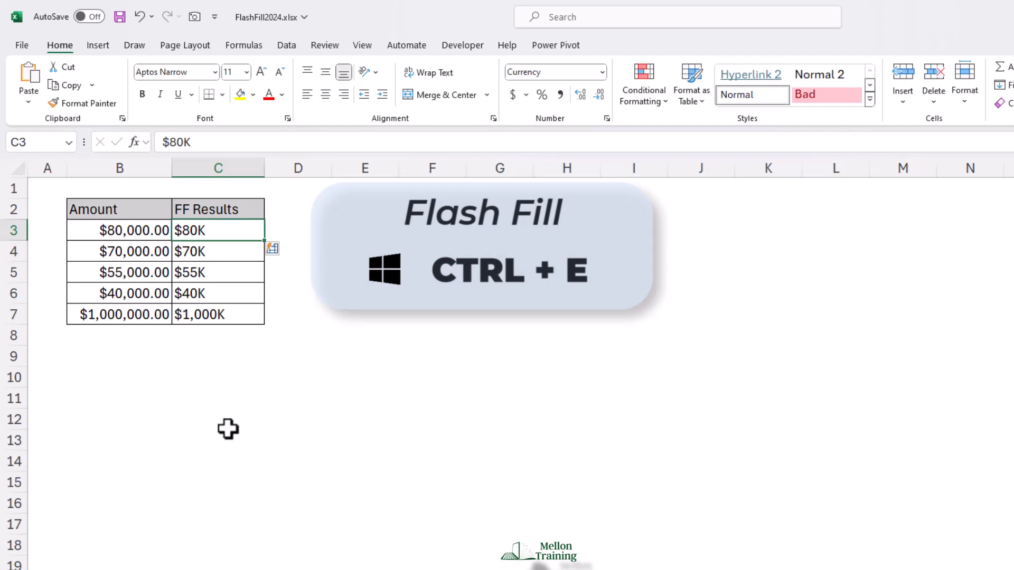